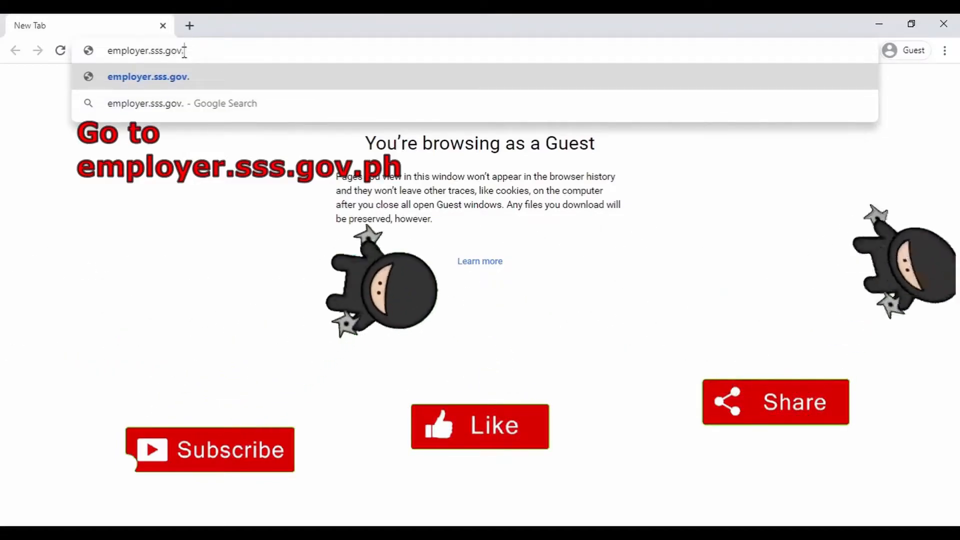
Open employer.sss.gov.ph and log in with the employer's user ID and account password, completing the robot check.
text(.ph)
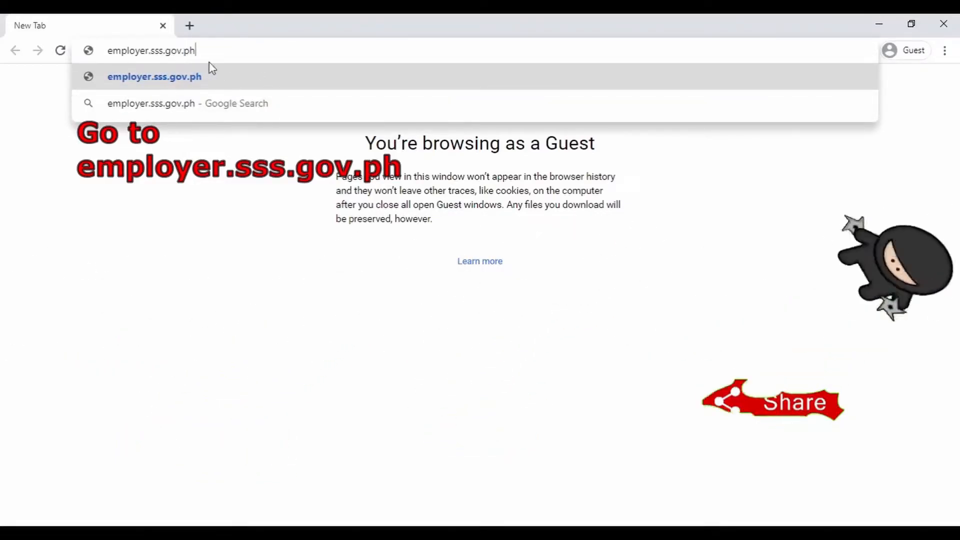
key(Return)
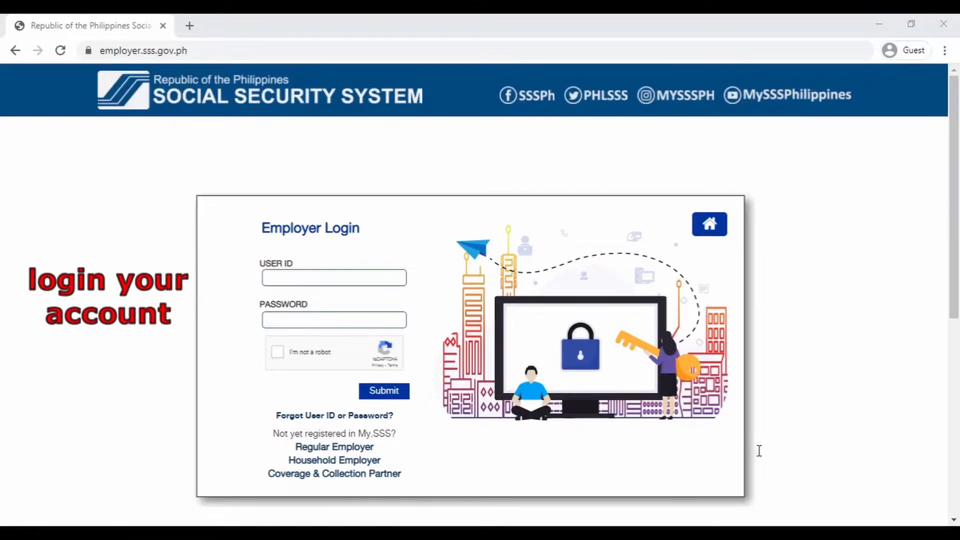
click(311, 276)
key(ctrl+v)
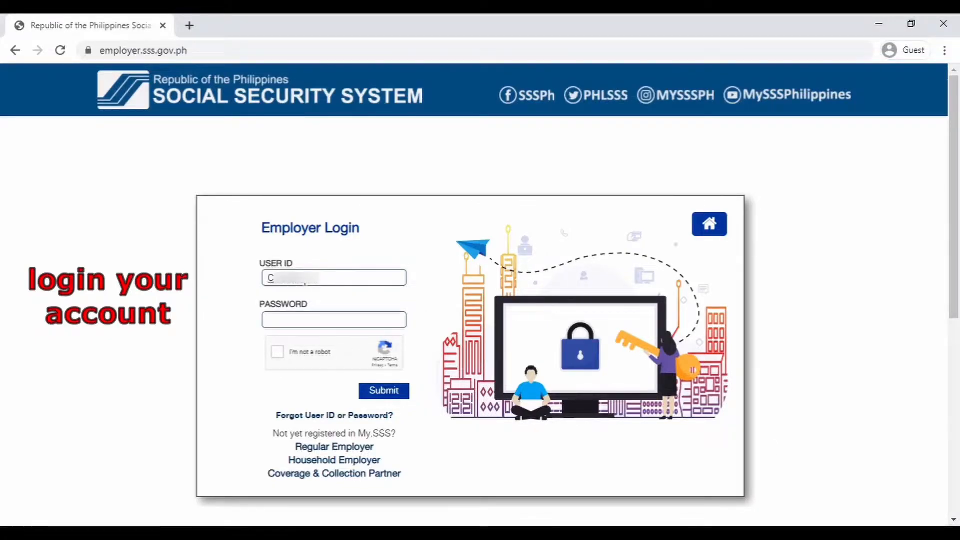
key(alt+Tab)
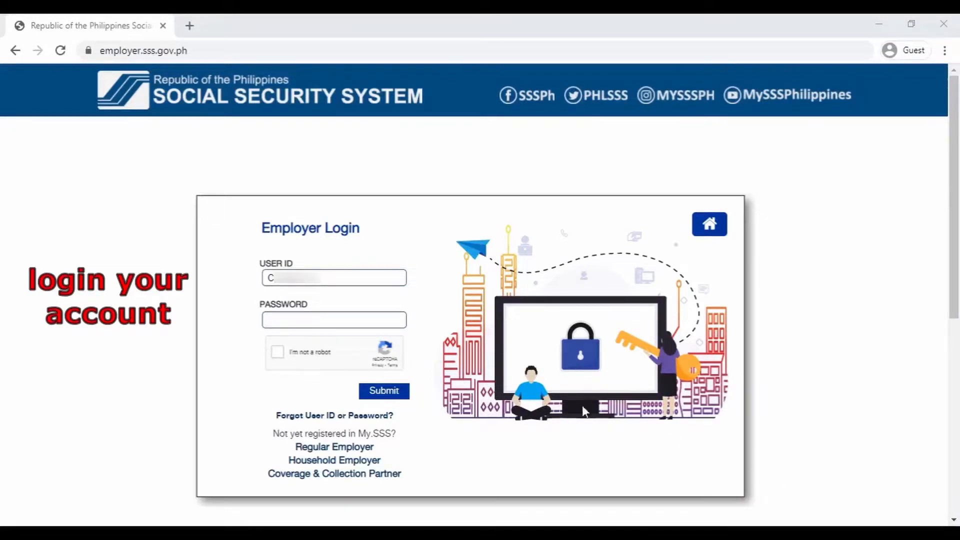
click(284, 319)
key(ctrl+v)
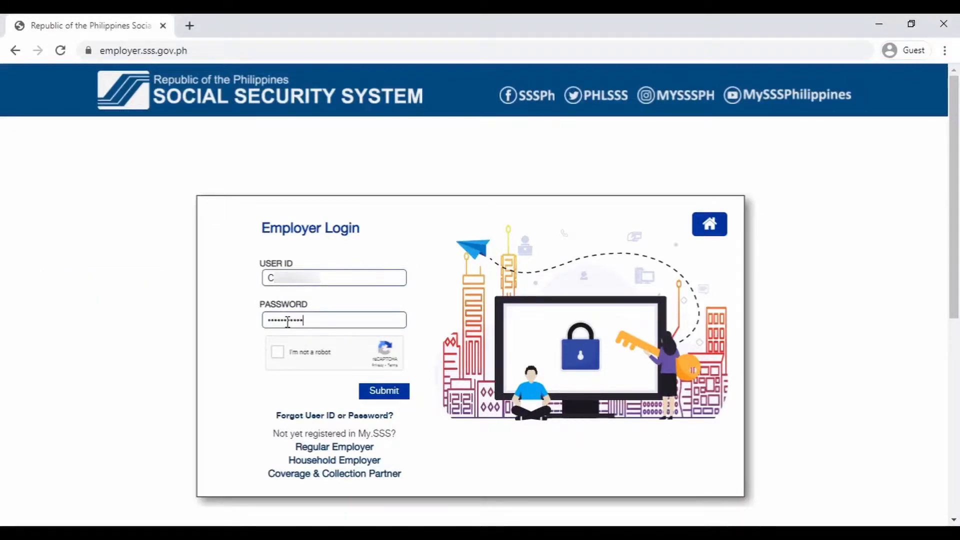
click(276, 353)
click(381, 393)
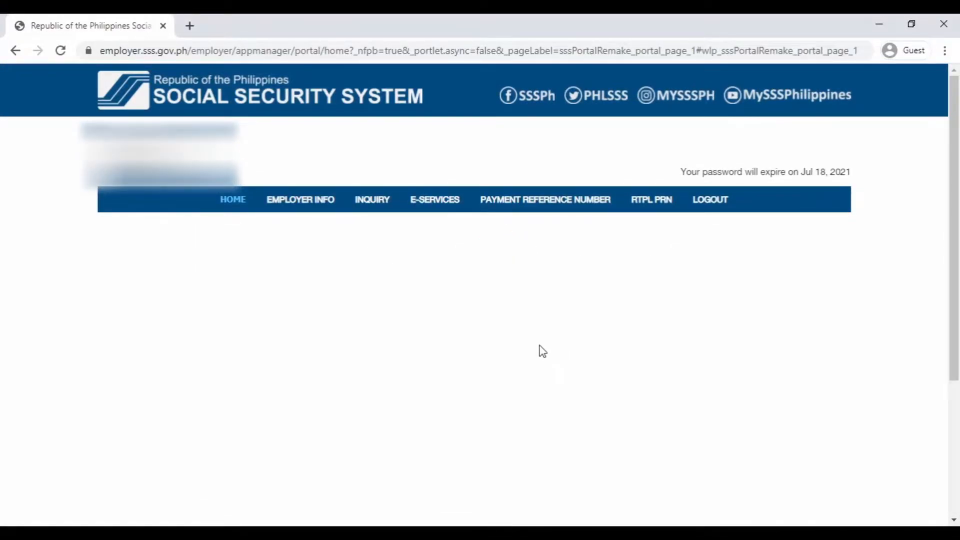
Cancel the prepared contribution collection list due 3/31/21 under Payment Reference Number, giving "Edit salary" as the reason.
click(544, 206)
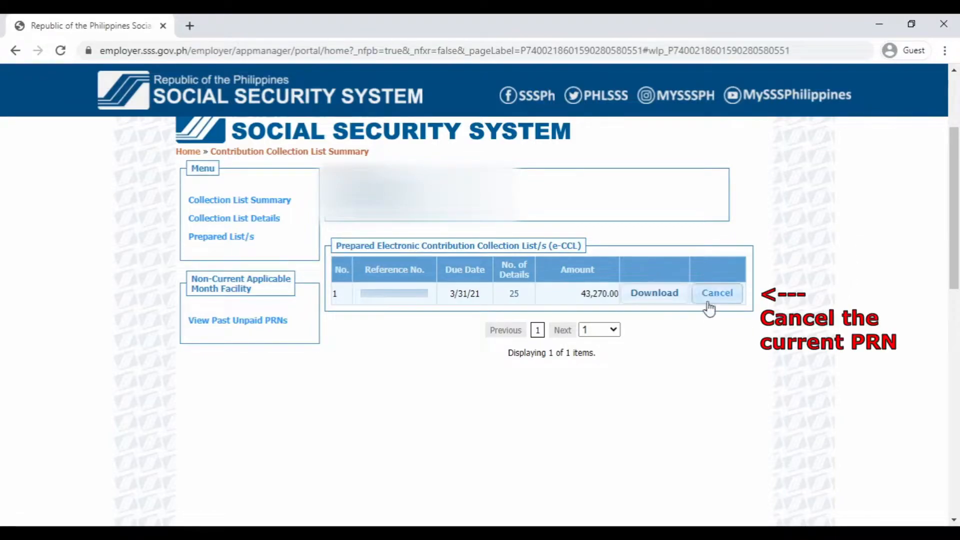
click(723, 296)
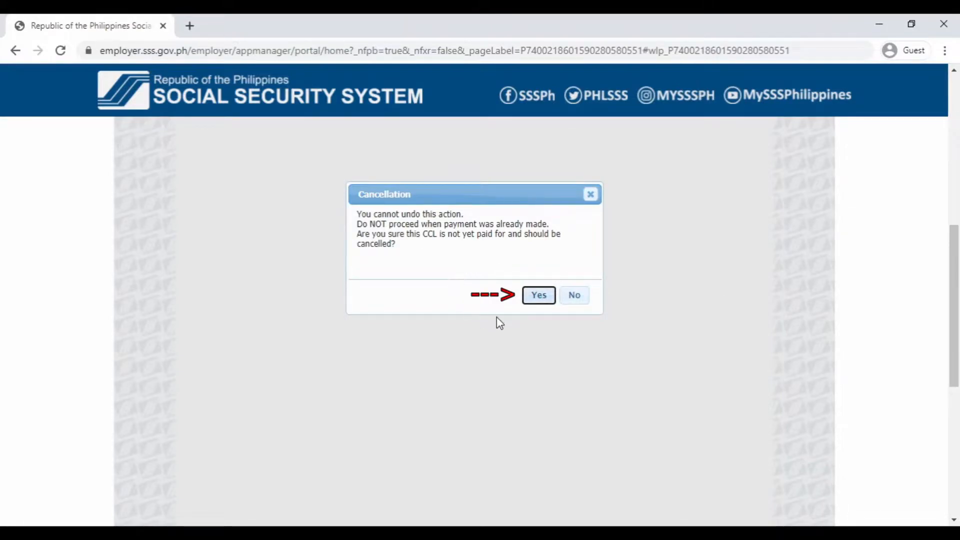
click(539, 296)
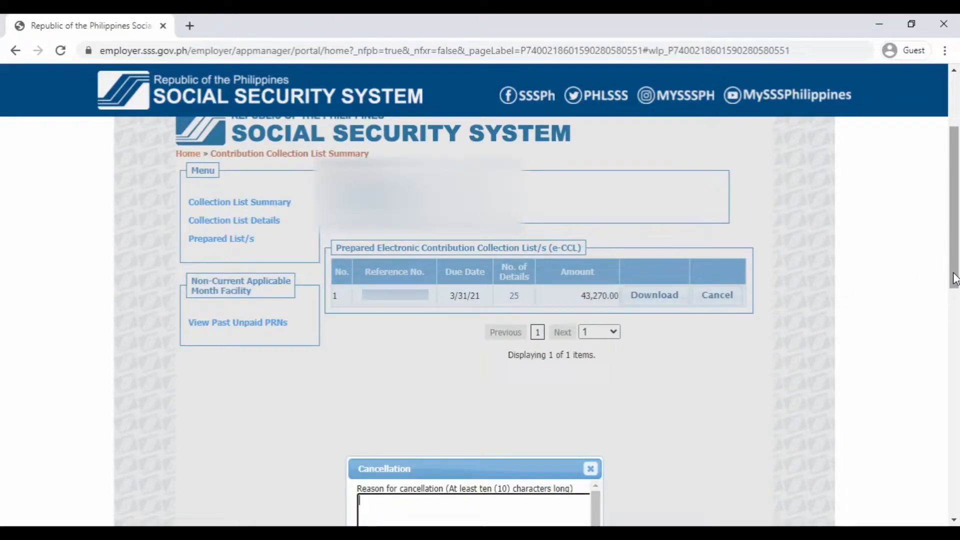
drag(955, 279, 955, 311)
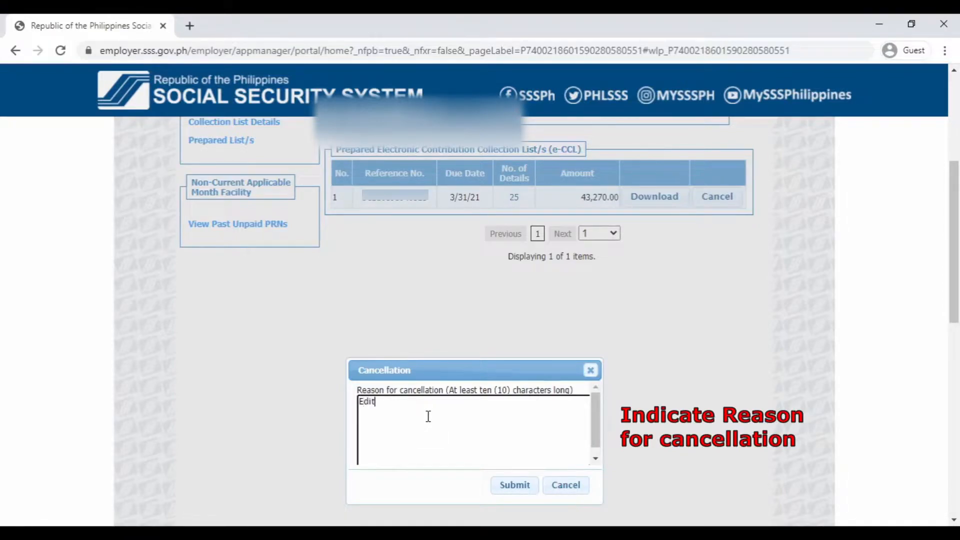
text(alary)
click(513, 488)
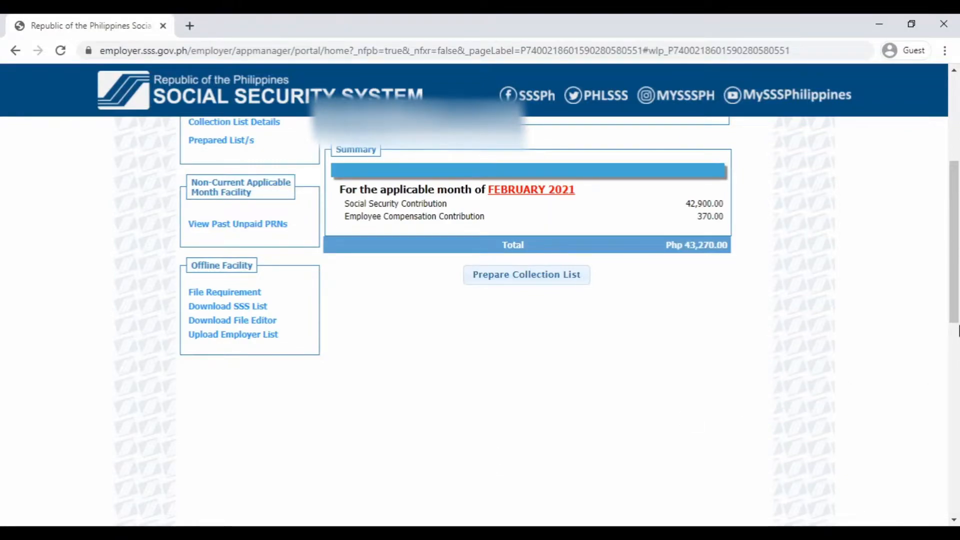
Open the Collection List Details of employees for the applicable month of February 2021.
drag(955, 324, 956, 281)
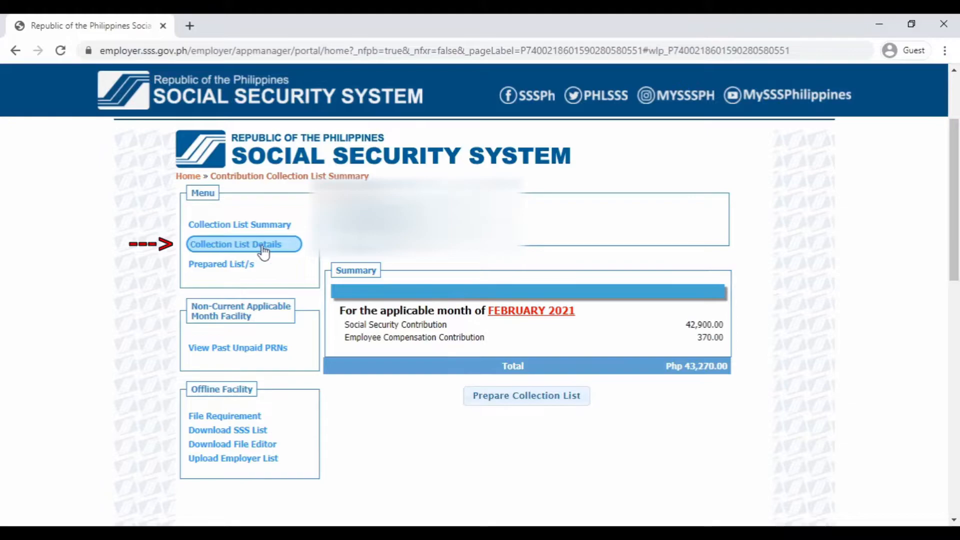
click(230, 247)
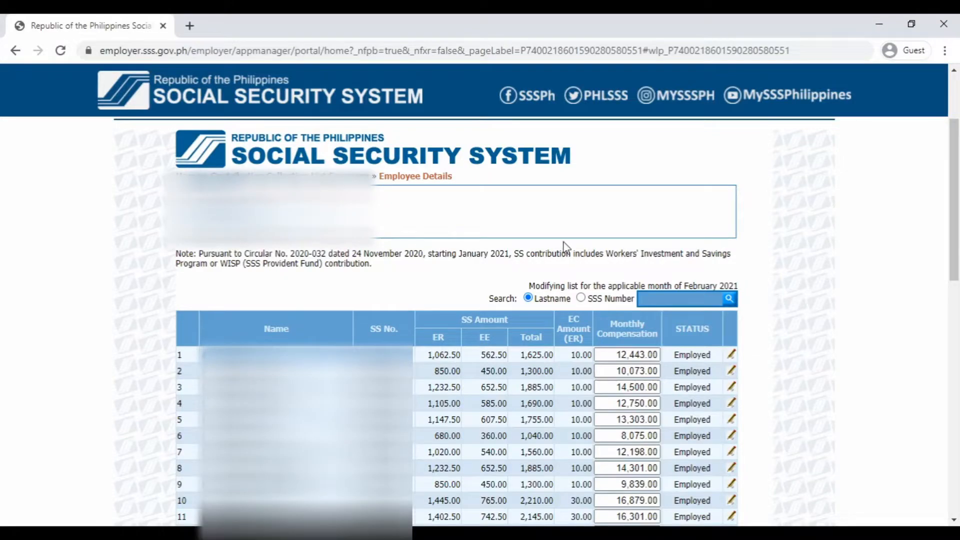
drag(955, 245, 943, 322)
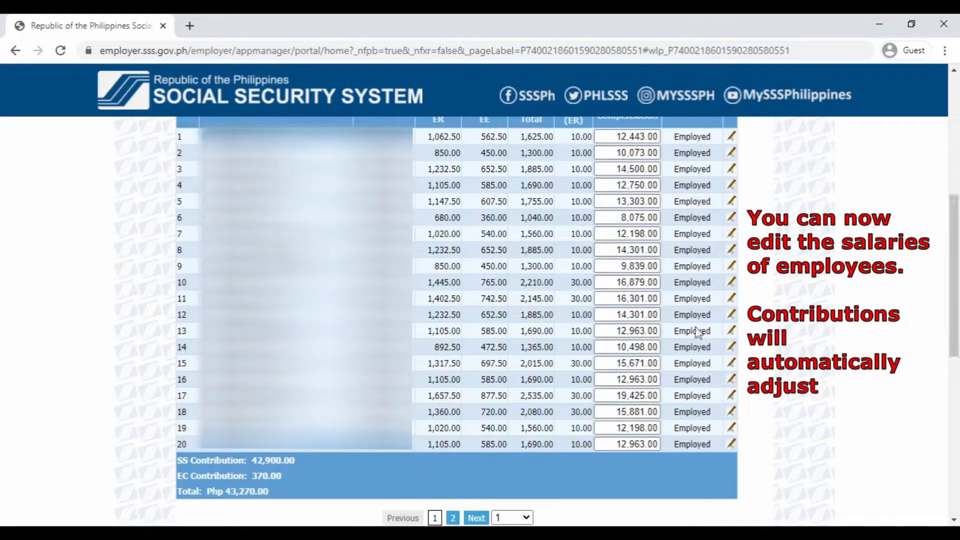
Set the monthly compensation to 10000 for the employee in row 3 and 14500 for row 5.
drag(602, 169, 670, 176)
text(10000)
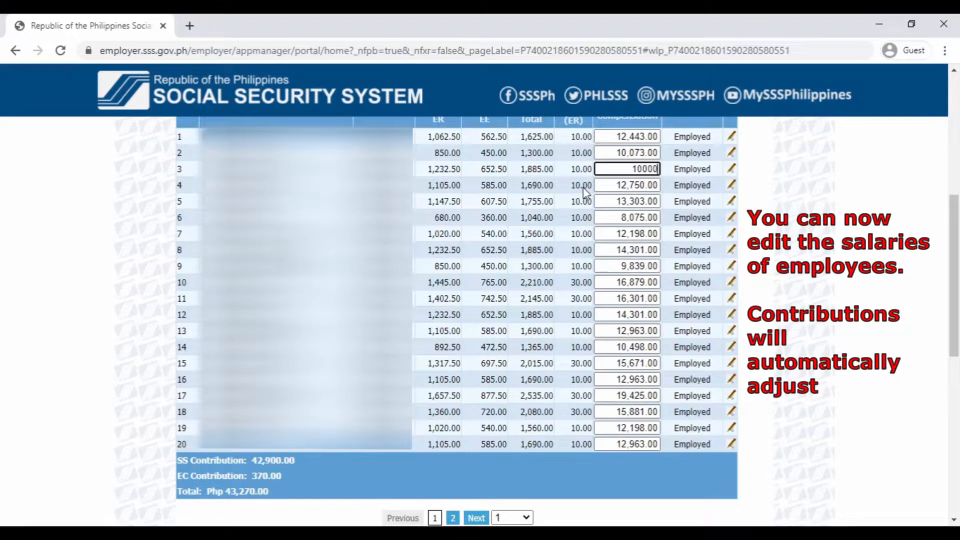
click(599, 186)
click(611, 167)
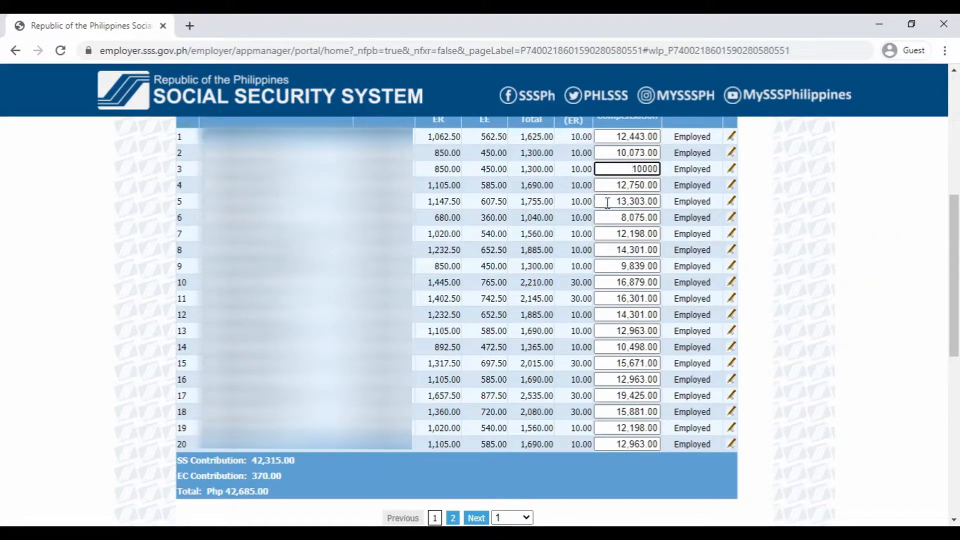
drag(607, 202, 664, 204)
text(14500)
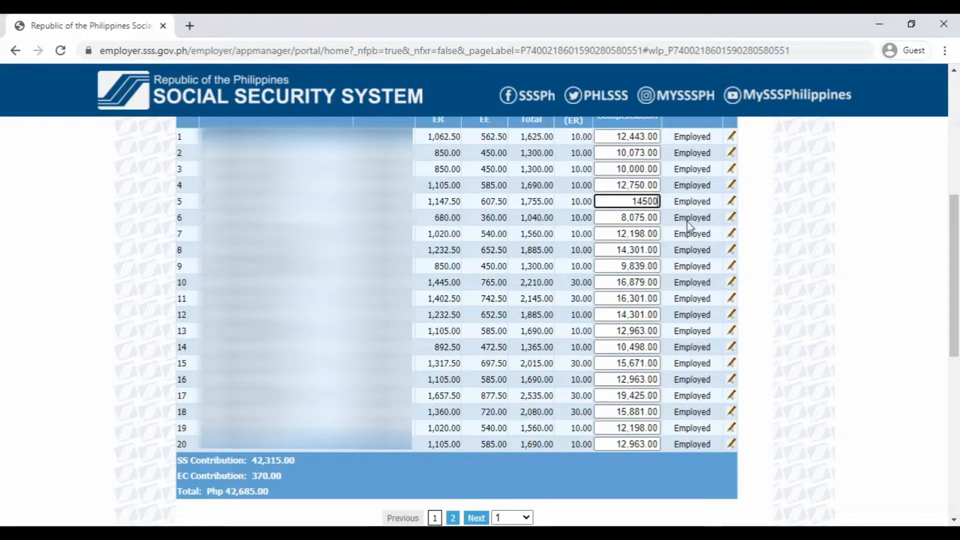
Set the monthly compensation of the employee in row 10 to 0.
click(607, 249)
drag(607, 250, 664, 252)
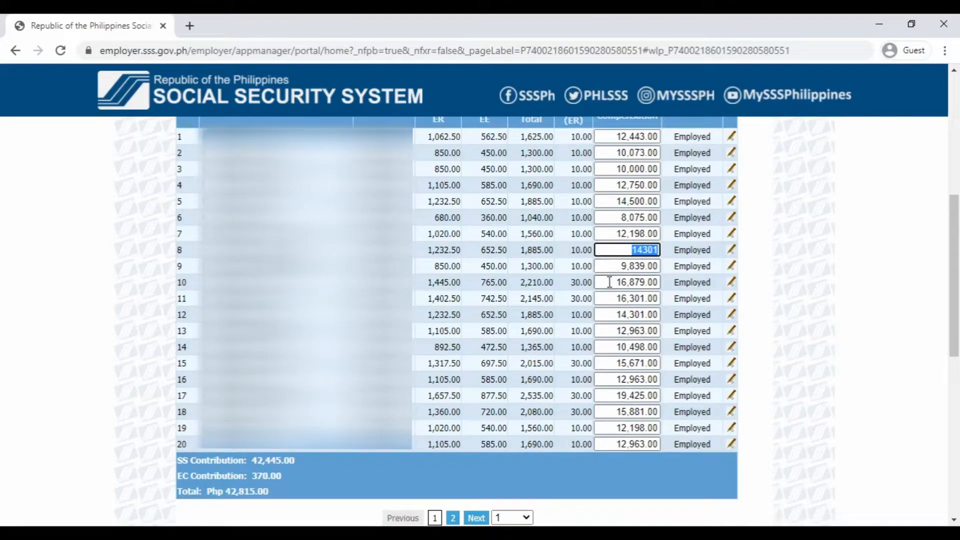
click(610, 282)
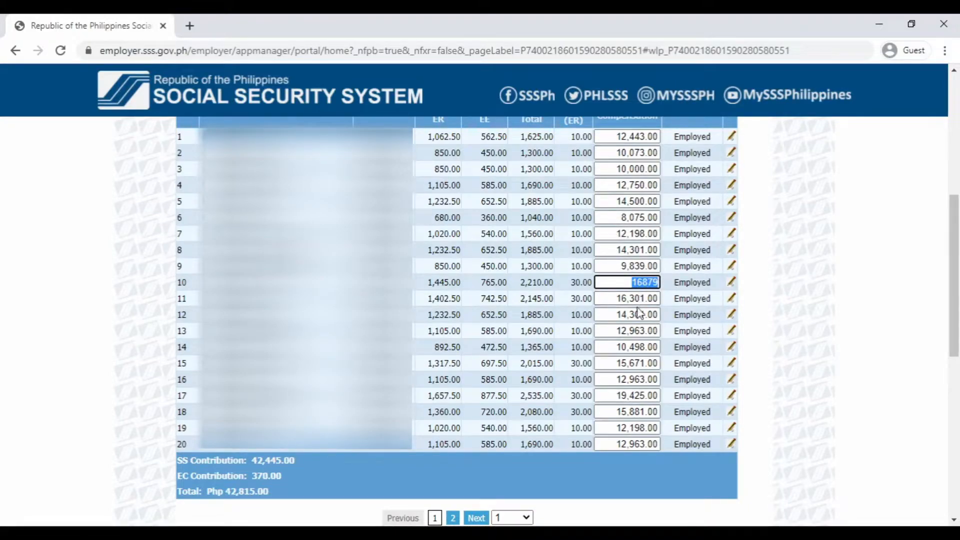
key(BackSpace)
text(0)
click(667, 294)
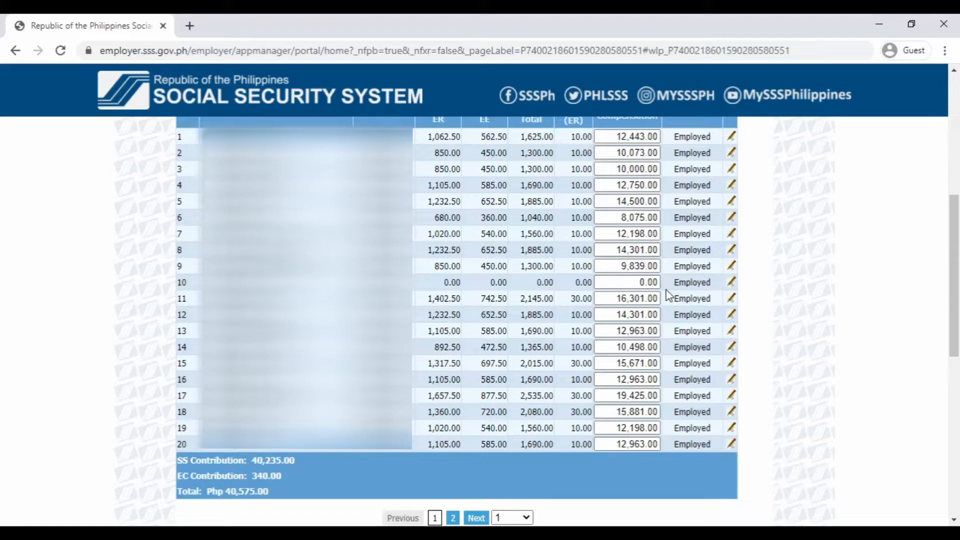
Set the monthly compensation to 500 for the employee in row 12 and 6000 for row 14.
click(612, 314)
drag(612, 315, 661, 313)
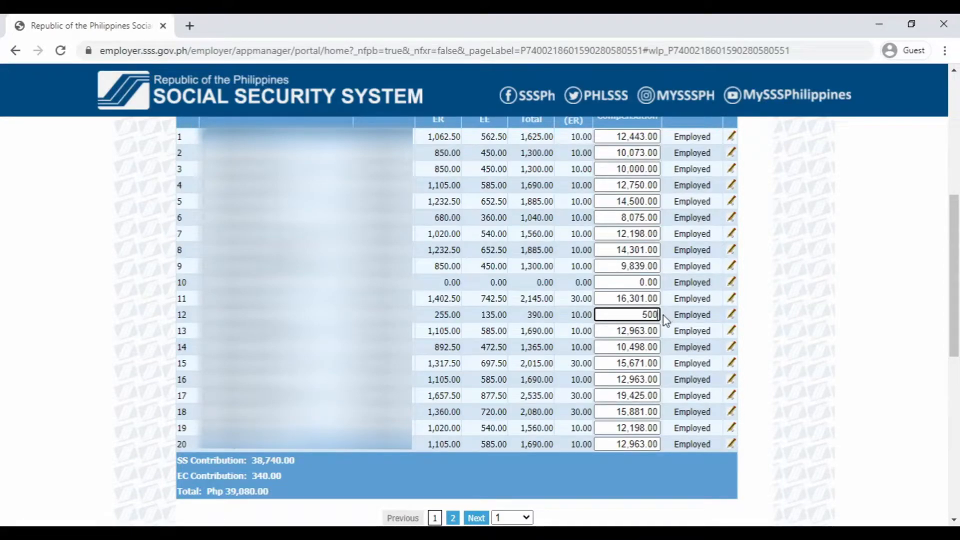
click(607, 345)
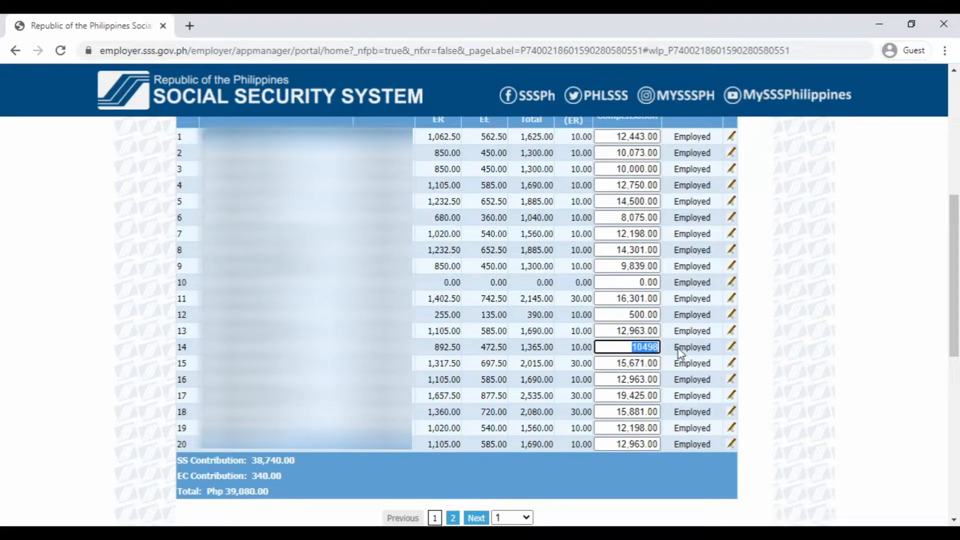
text(6000)
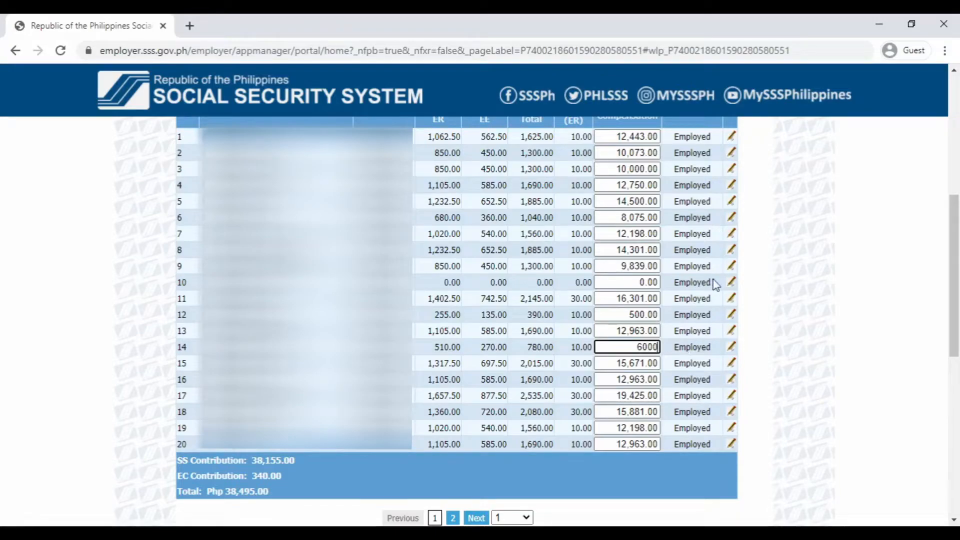
Change the employment status of the employee in row 10 to No Earnings and submit it.
click(730, 283)
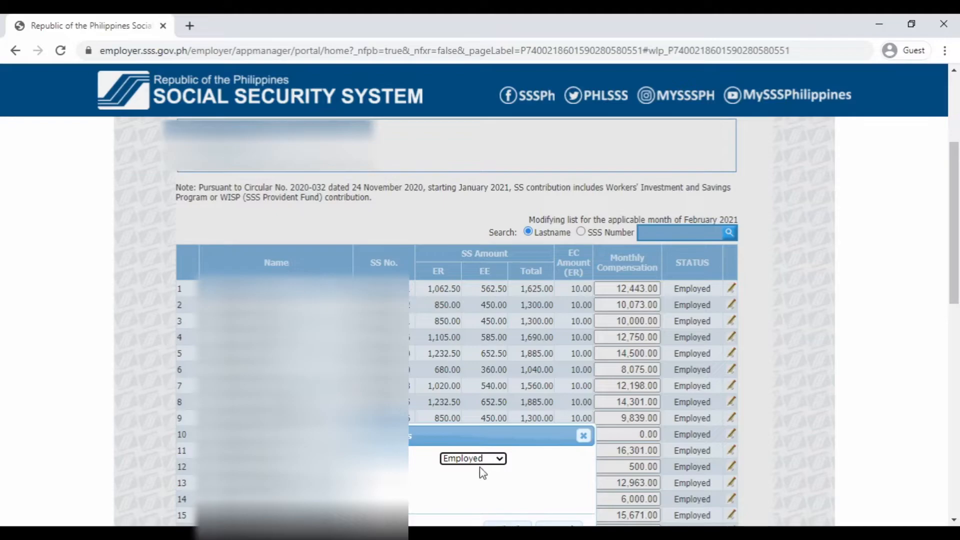
drag(955, 300, 955, 317)
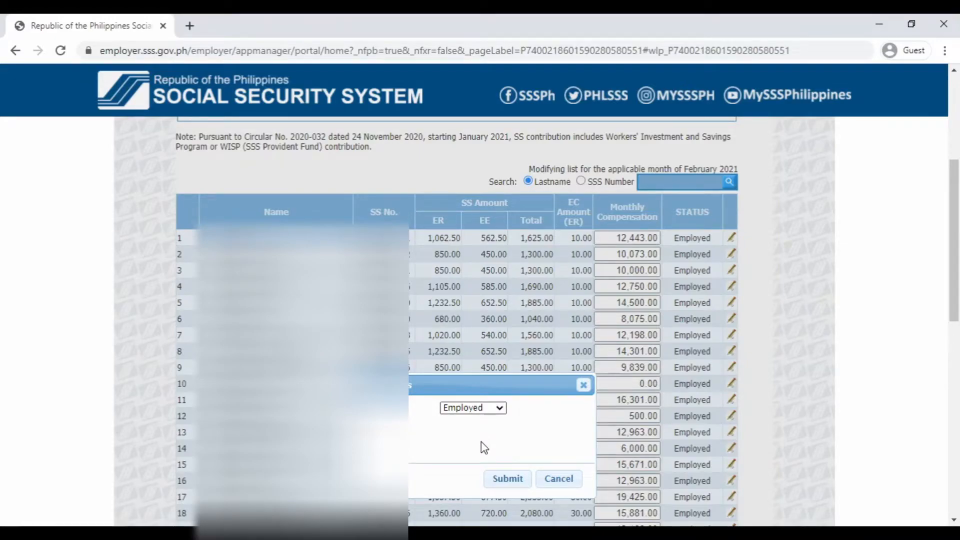
key(Down)
click(505, 481)
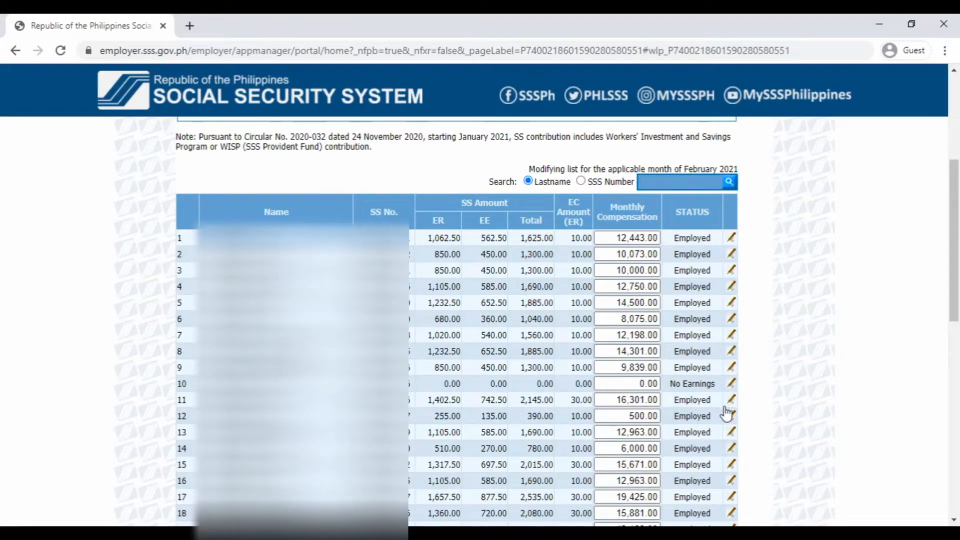
Set the monthly compensation of the employee in row 12 to 0.
drag(618, 417, 659, 418)
key(BackSpace)
click(675, 422)
Change the status of the employee in row 12 to Terminated with the date 02/01/2021 and submit it.
click(731, 418)
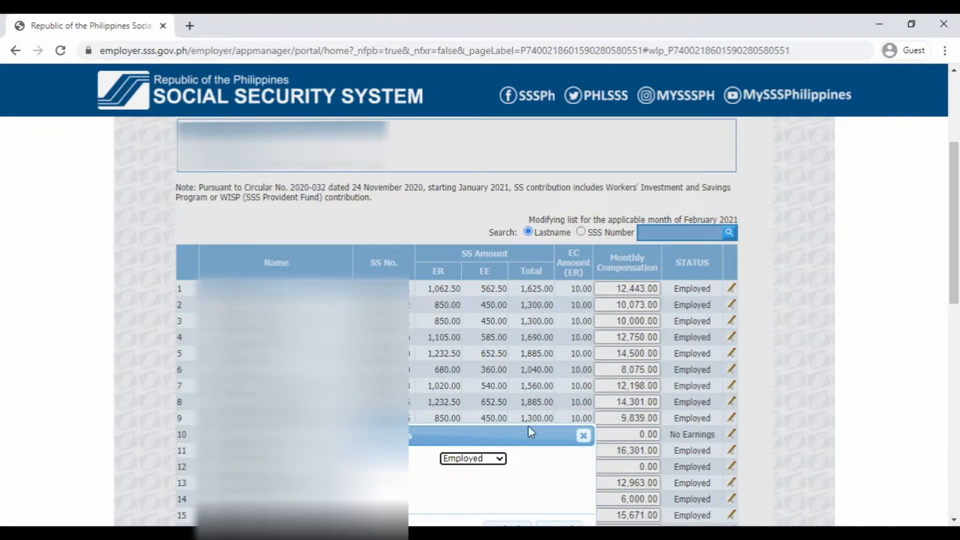
click(476, 479)
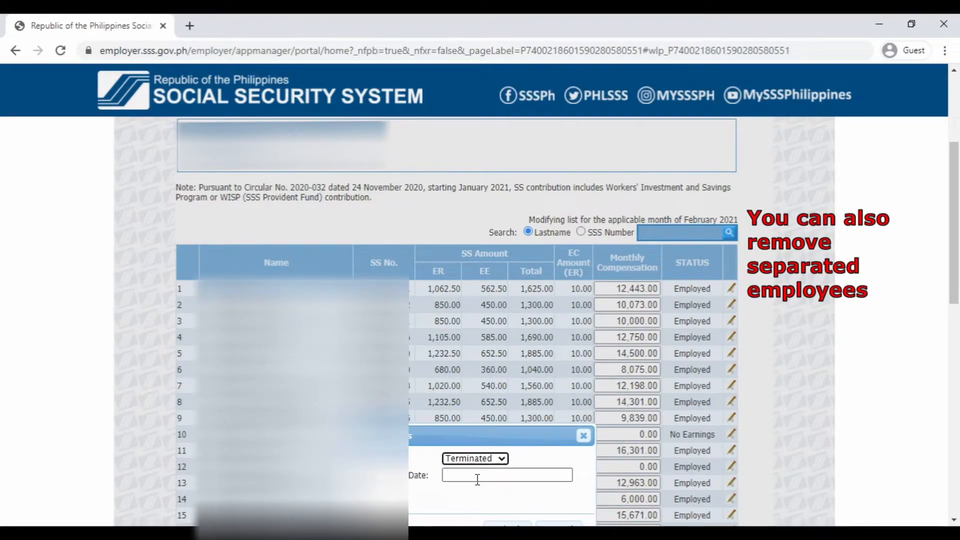
click(492, 480)
drag(954, 293, 954, 335)
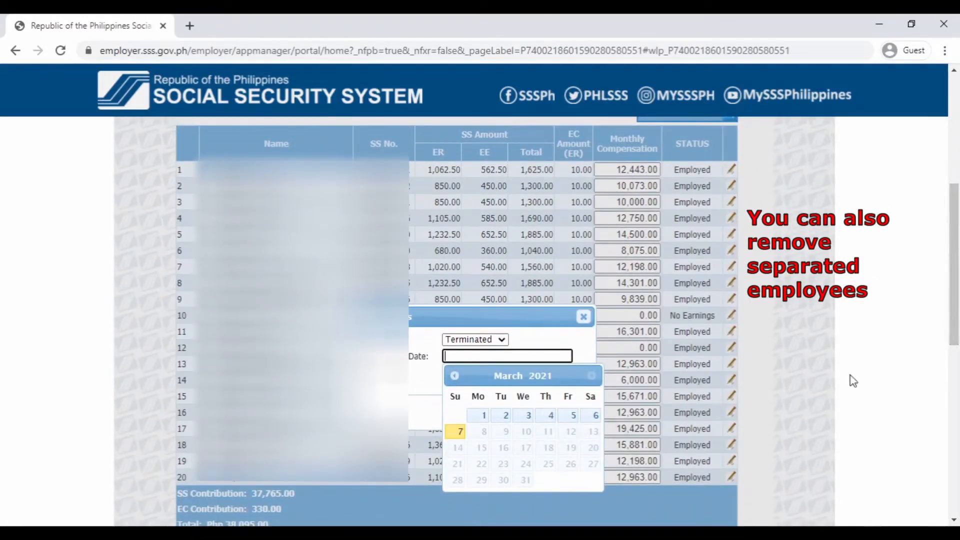
click(454, 375)
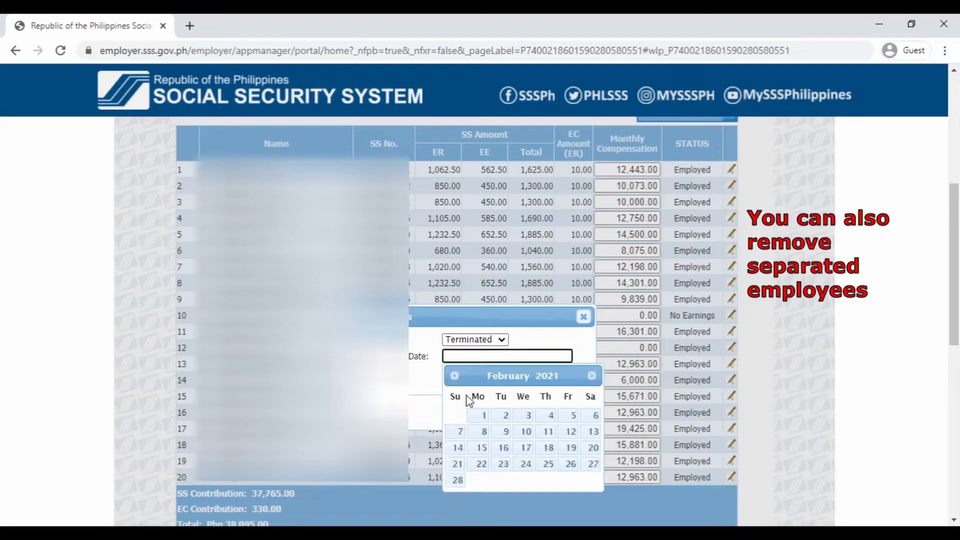
click(483, 415)
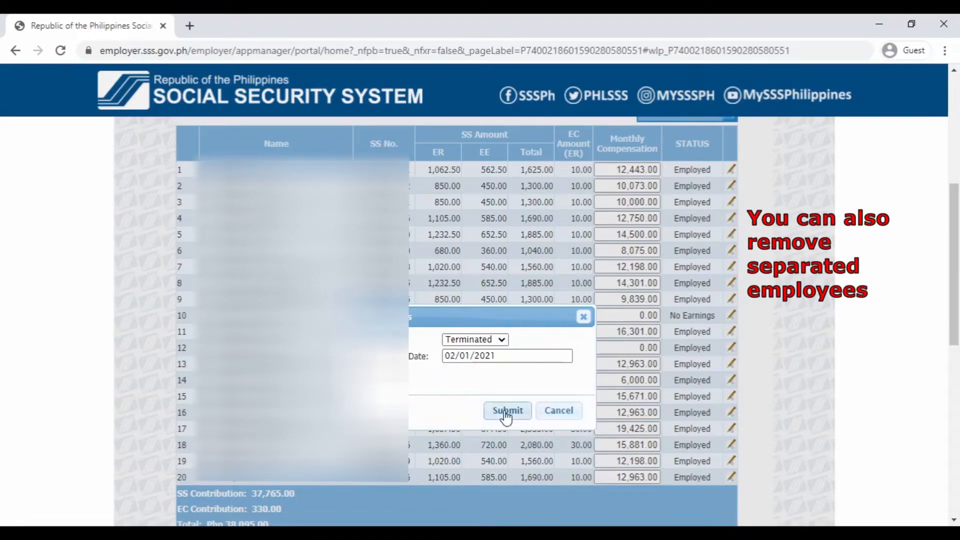
click(506, 412)
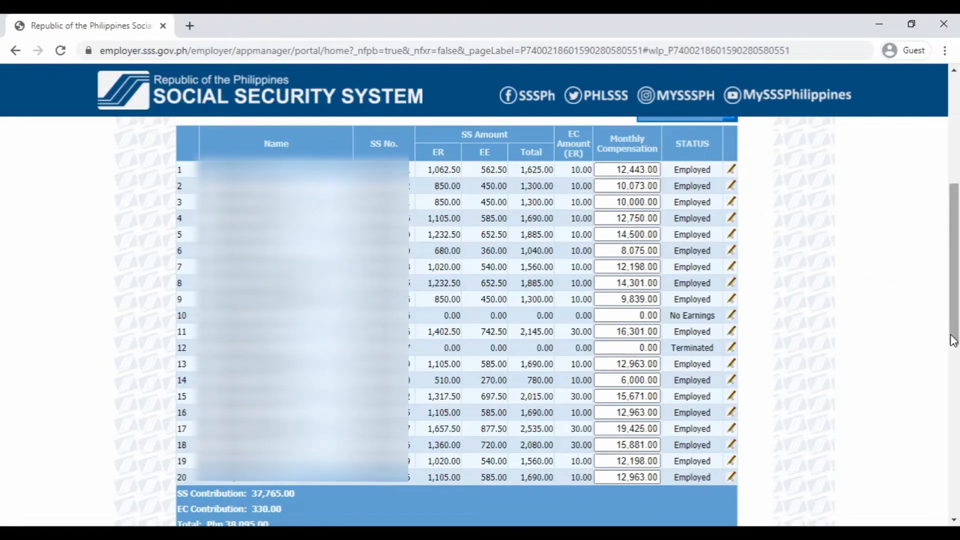
Open the Add Record form for entering a new employee in the collection list.
drag(954, 338, 940, 389)
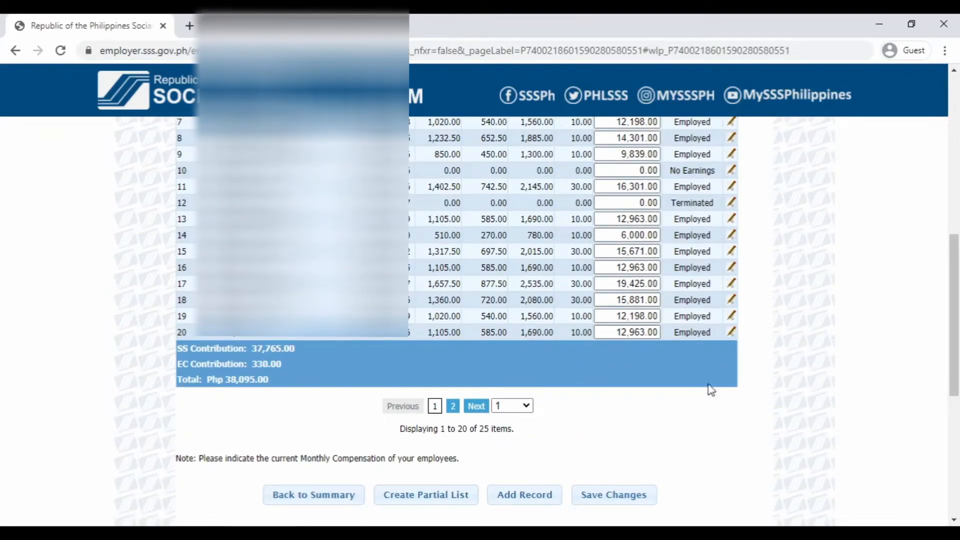
click(517, 501)
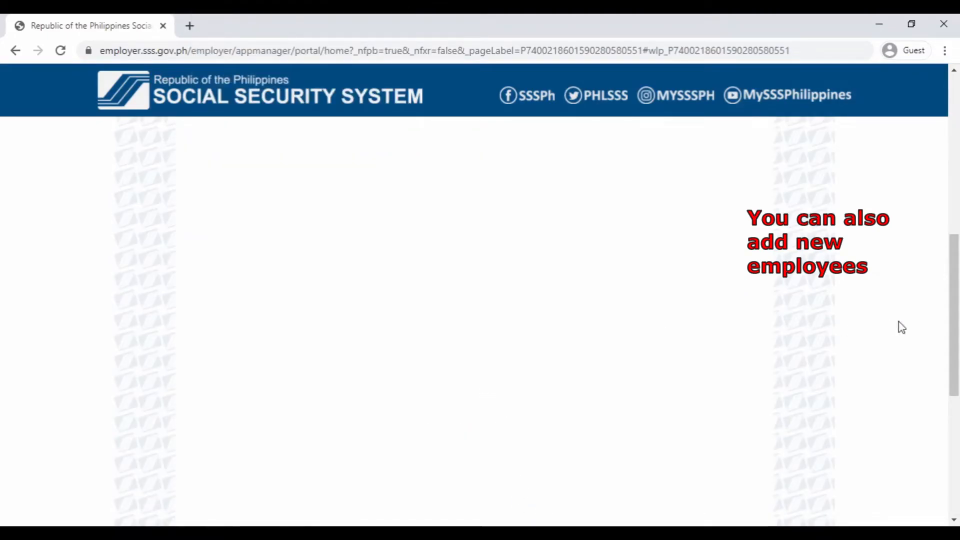
drag(952, 325, 954, 230)
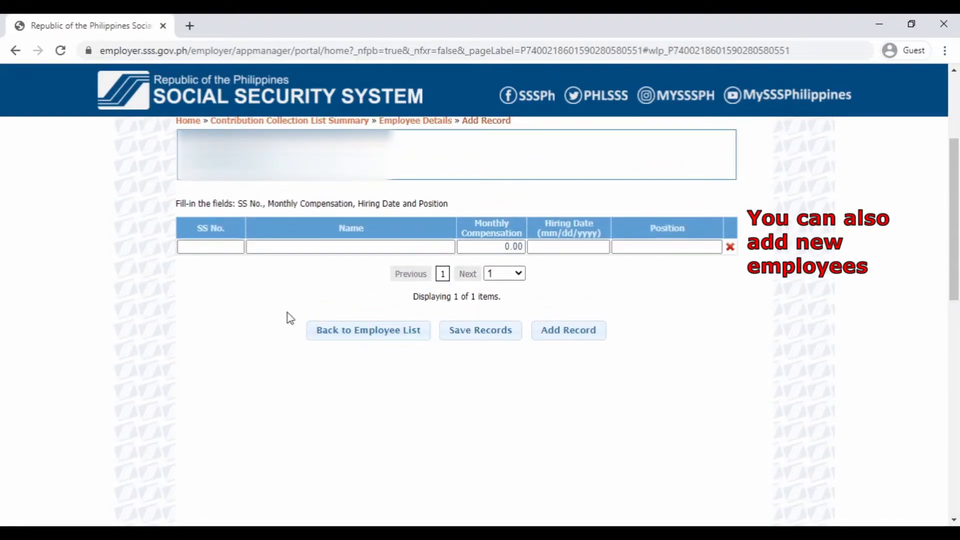
Enter the new employee's SS number and a monthly compensation of 5,000, and save the record.
click(210, 247)
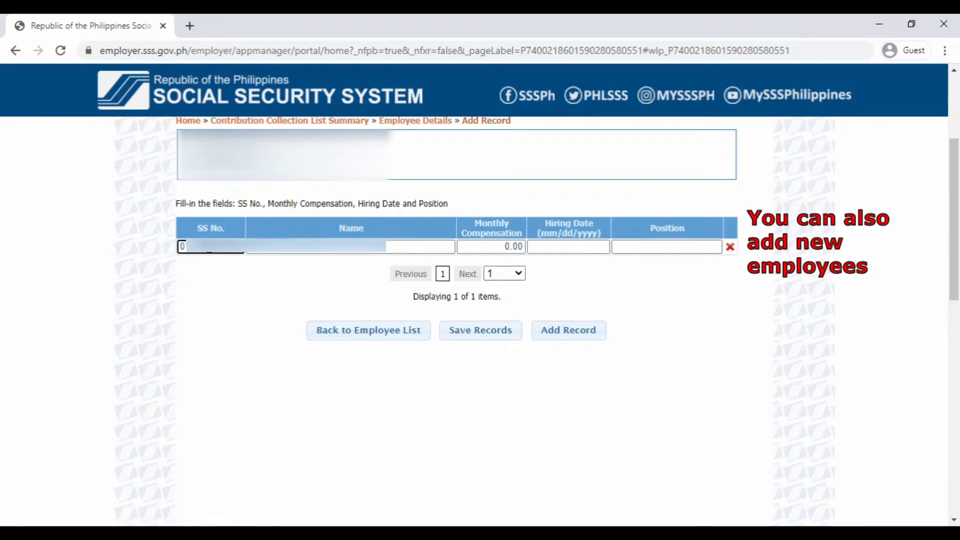
key(Tab)
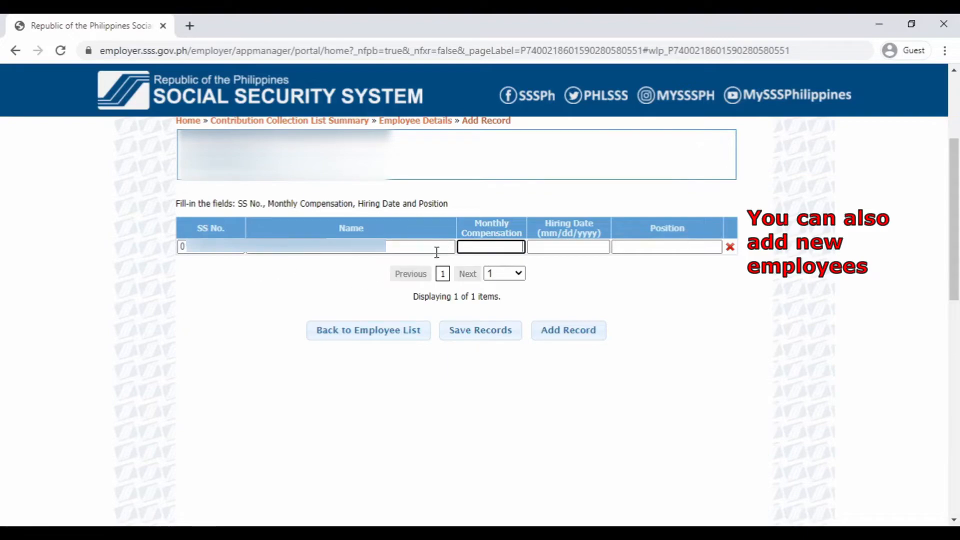
text(5,000)
click(593, 277)
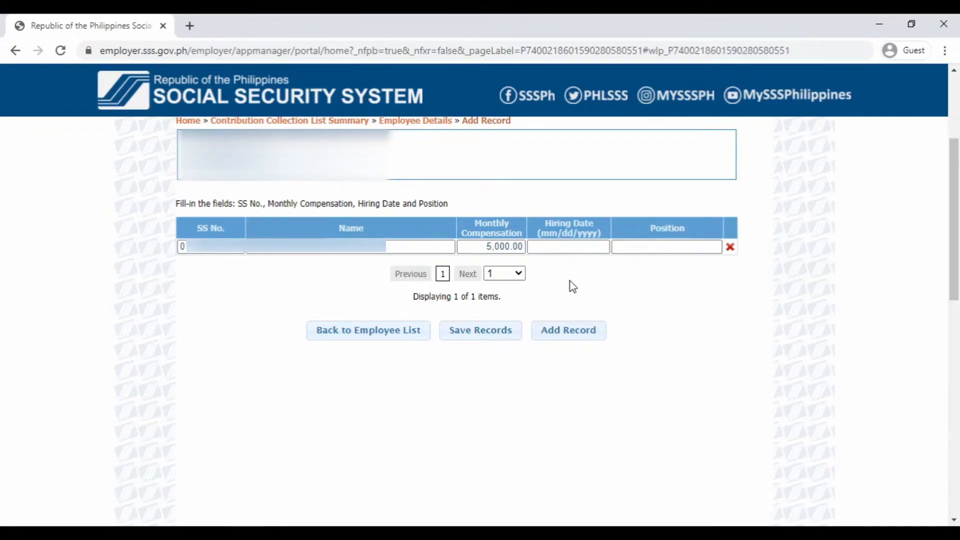
click(475, 335)
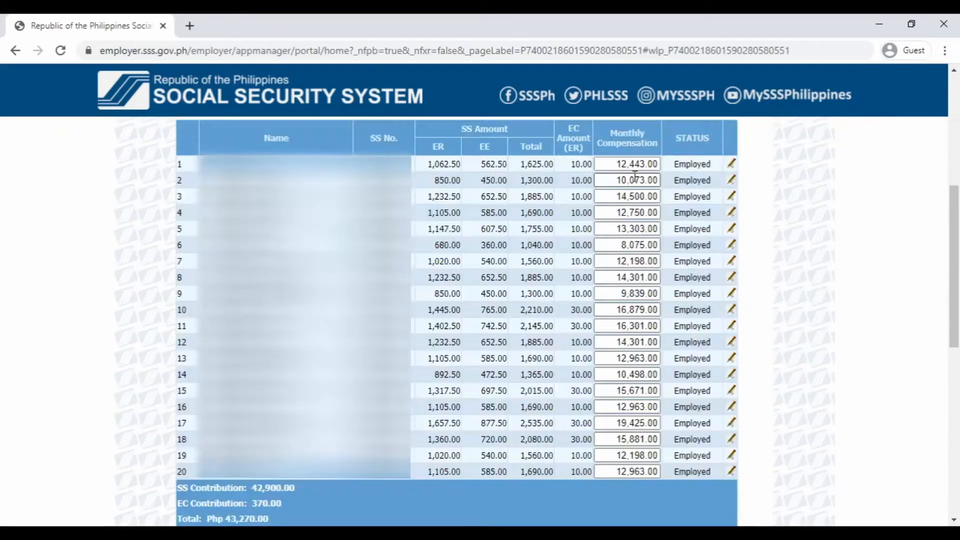
Set the monthly compensation of the employee in row 2 to 10,000 and save the changes to the list.
click(613, 179)
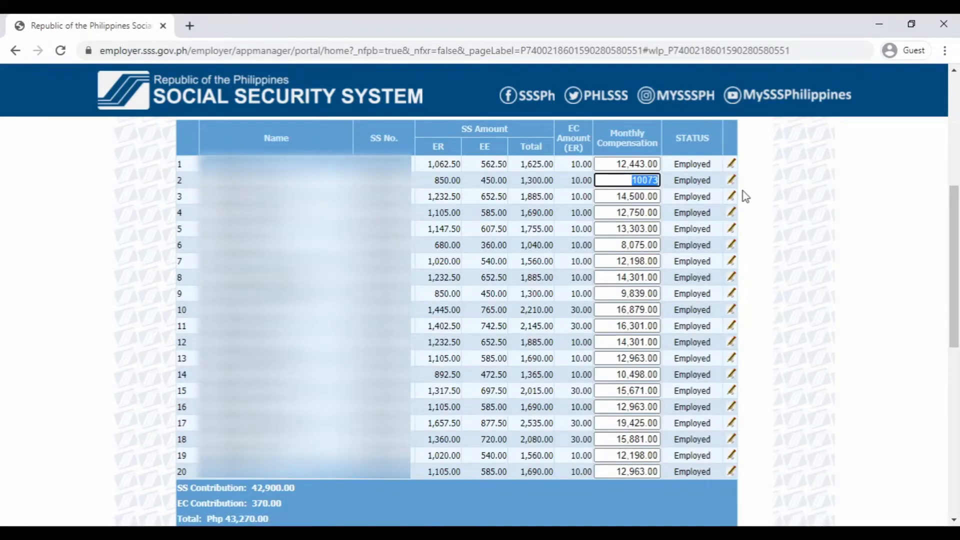
text(10000)
click(631, 261)
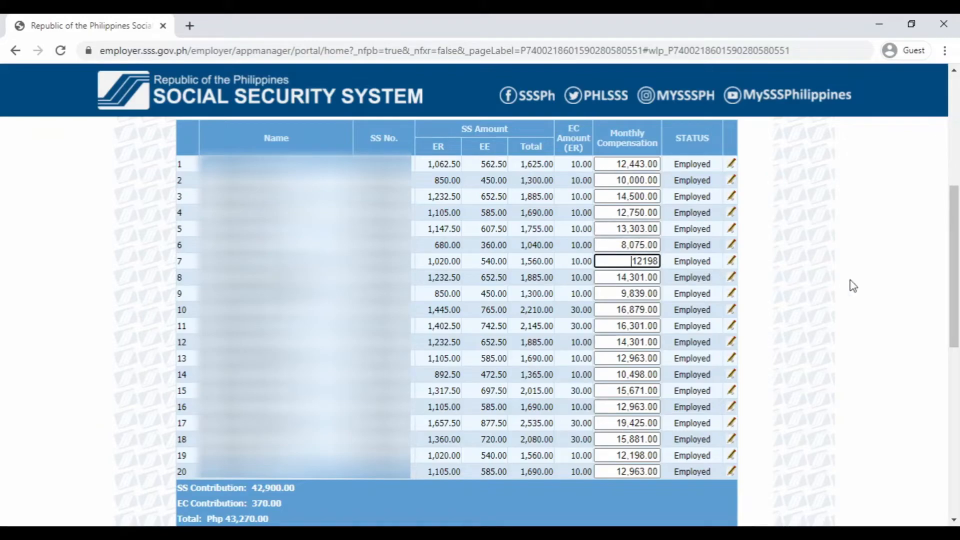
drag(955, 306, 954, 357)
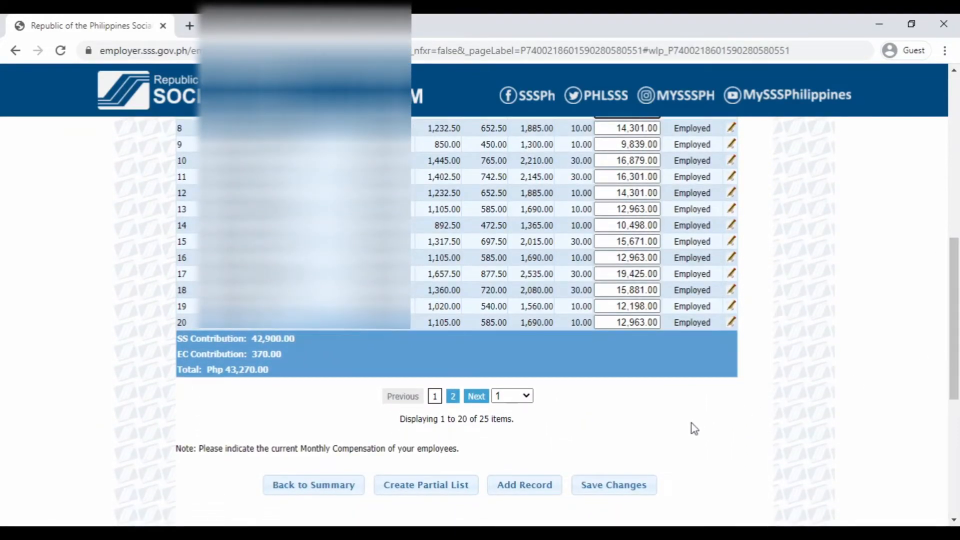
click(599, 495)
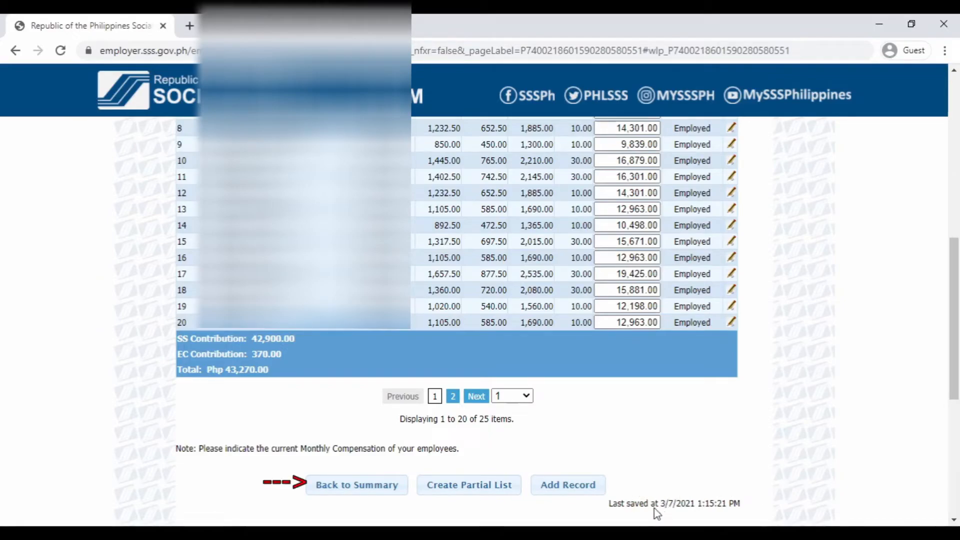
Return to the contribution summary, then prepare and confirm the collection list for February 2021.
click(353, 492)
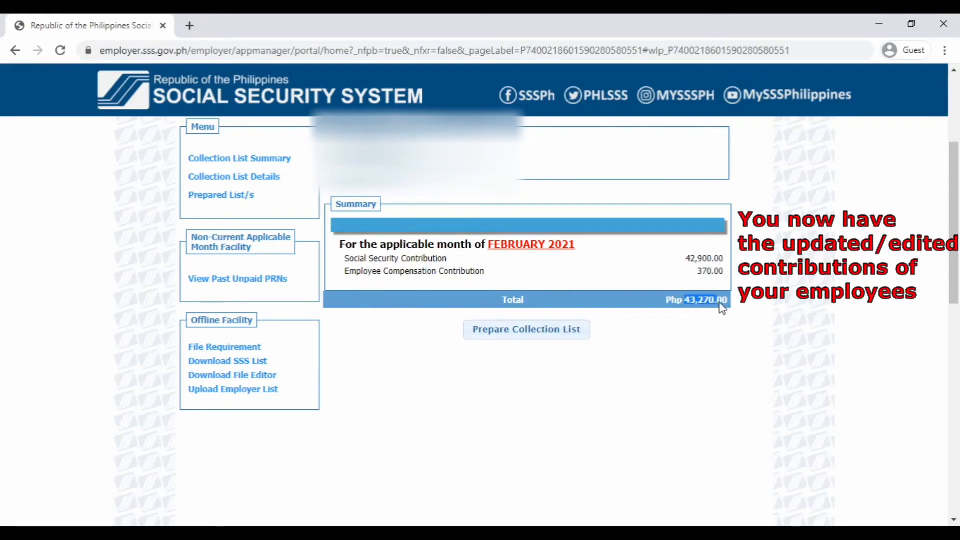
drag(721, 306, 733, 303)
click(672, 293)
drag(685, 256, 728, 282)
click(637, 279)
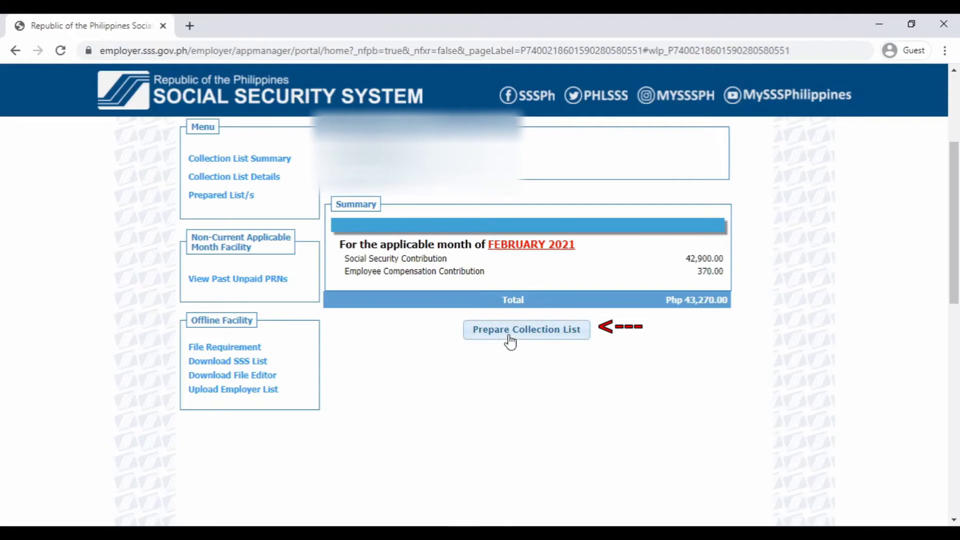
click(541, 341)
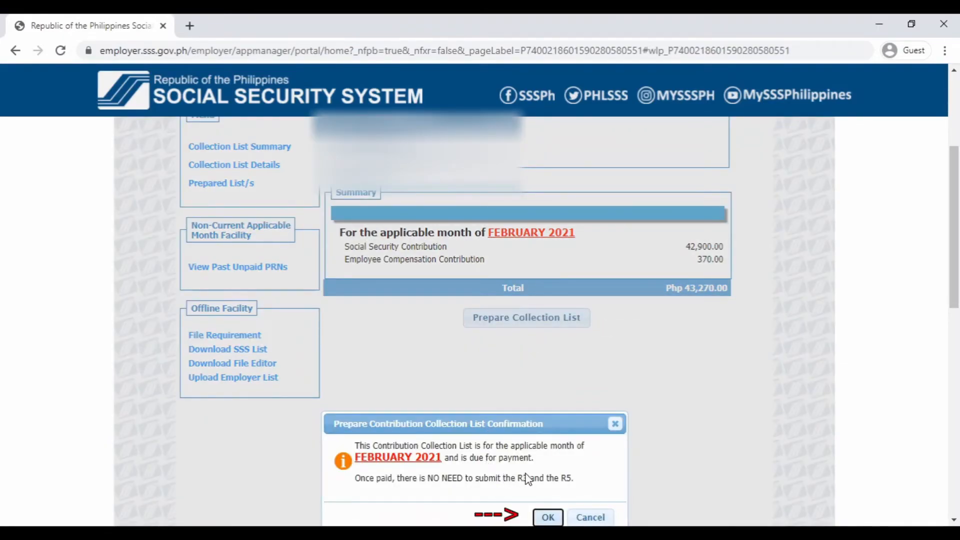
click(548, 517)
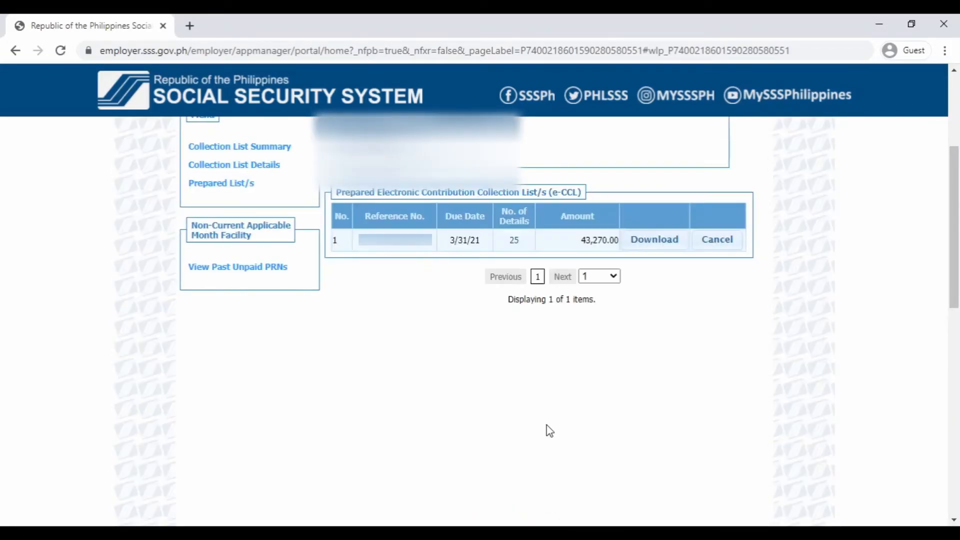
Download the prepared electronic contribution collection list without emailing it, and open the downloaded PDF.
click(650, 245)
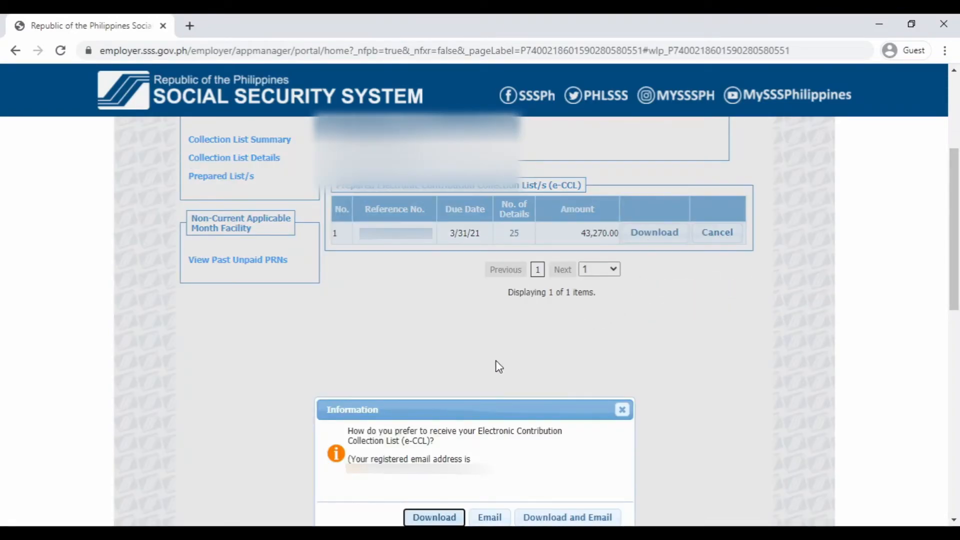
click(434, 518)
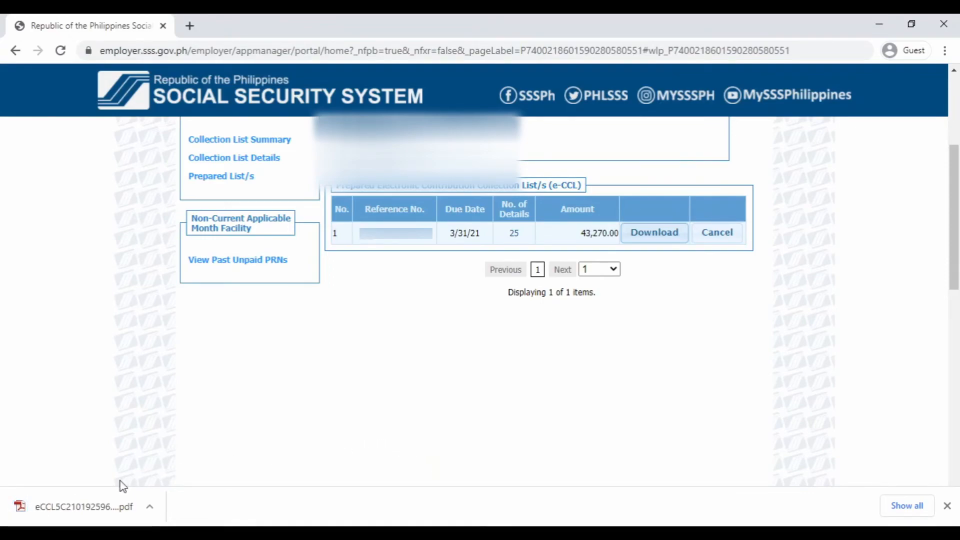
click(80, 510)
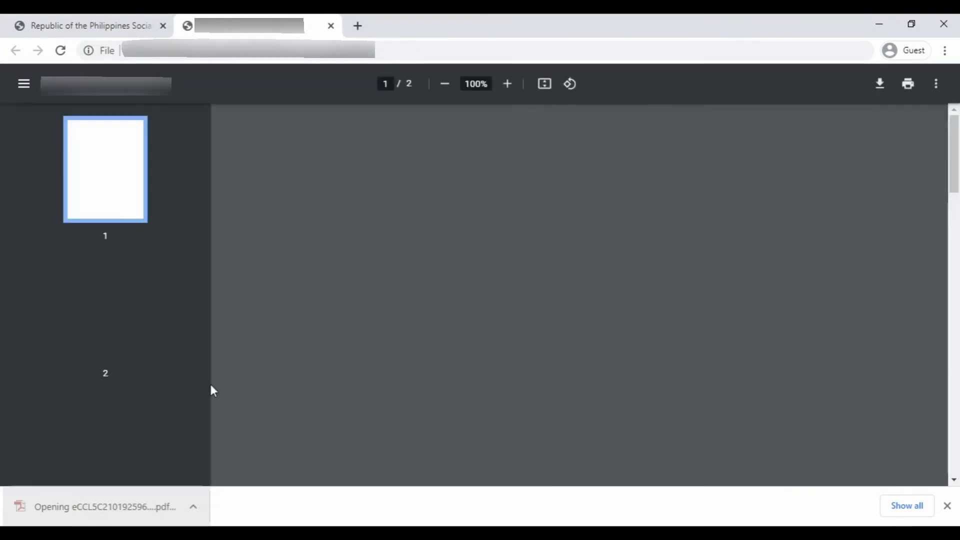